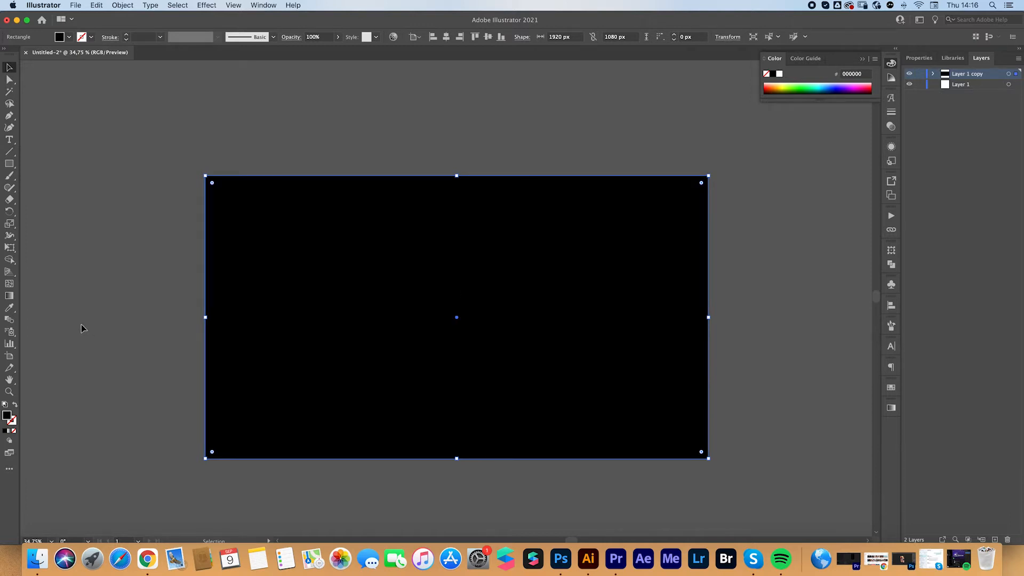
# Add the text WORMS in The Beardy Pro Display on the black artboard and scale it up to about 280 pt
pyautogui.press('a')
pyautogui.click(83, 328)
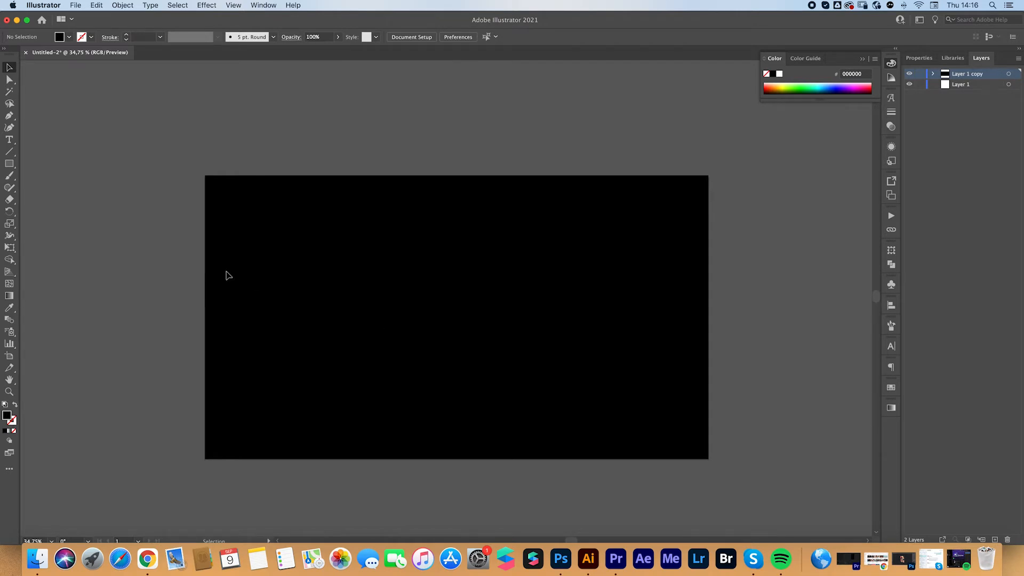
pyautogui.press('t')
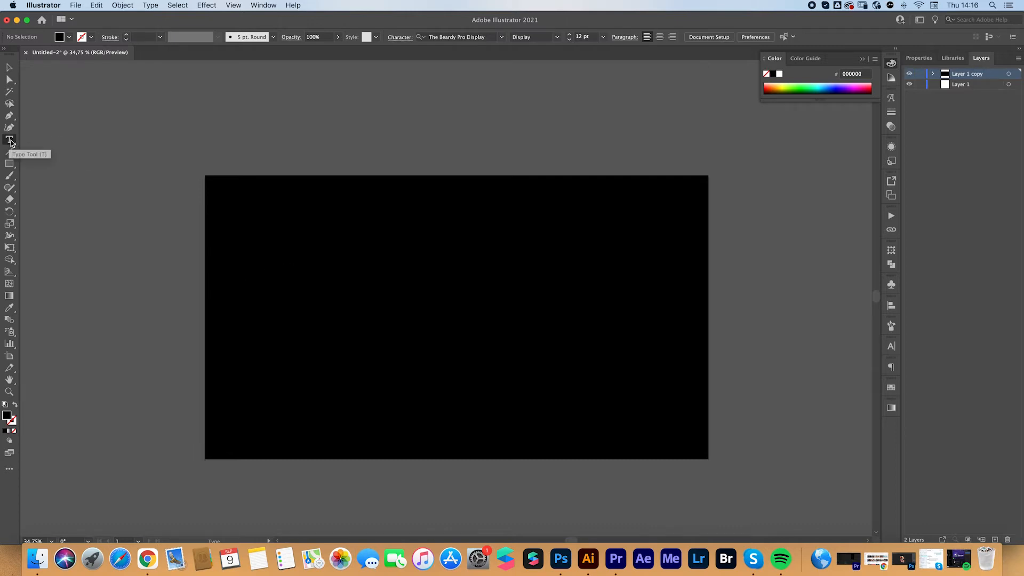
pyautogui.click(329, 280)
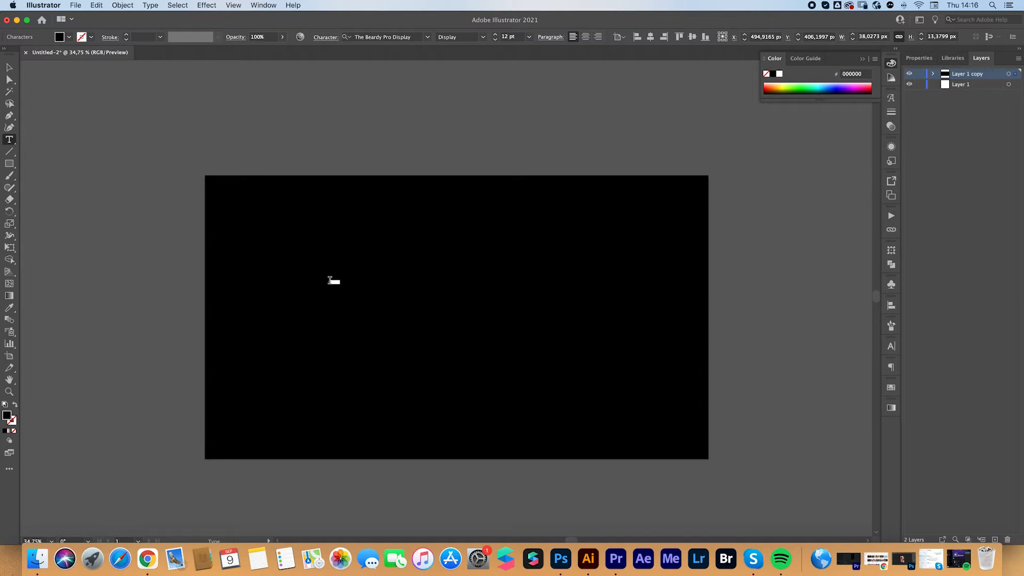
pyautogui.write('TE')
pyautogui.click(9, 68)
pyautogui.moveTo(337, 286); pyautogui.dragTo(383, 316)
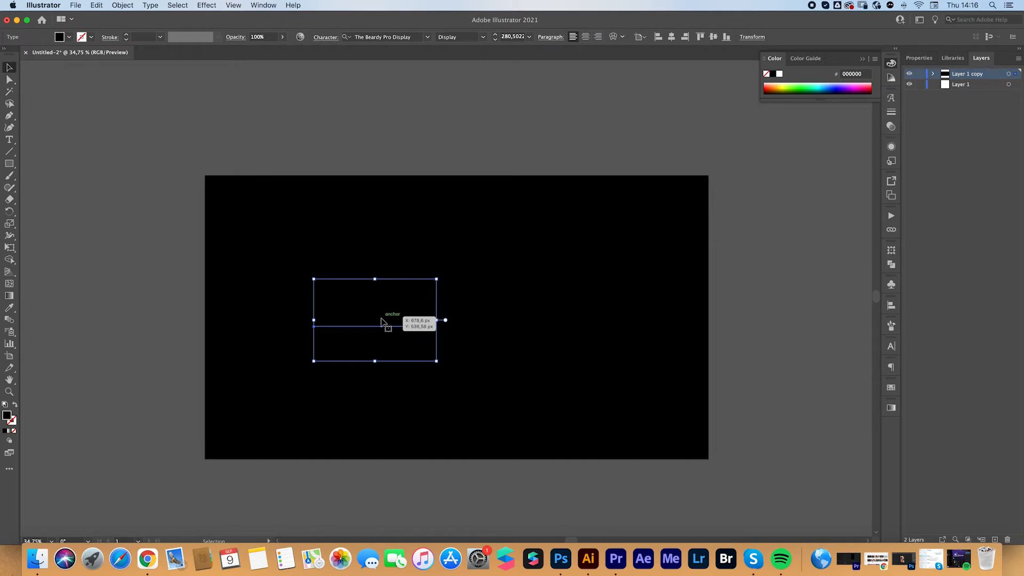
# Give the WORMS text a white (ffffff) stroke with a weight of 2 pt
pyautogui.doubleClick(14, 423)
pyautogui.write('ffffff')
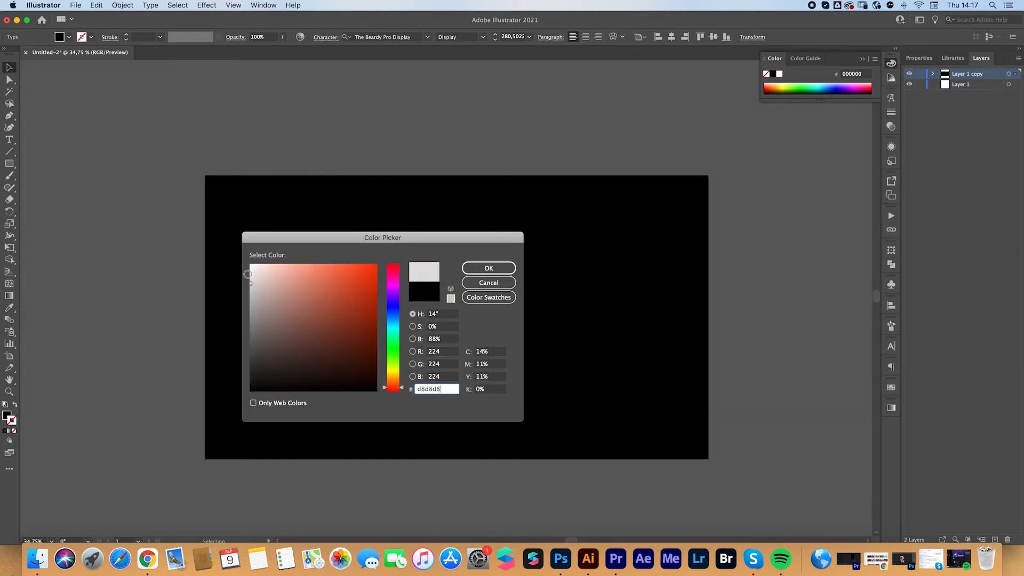
pyautogui.click(469, 270)
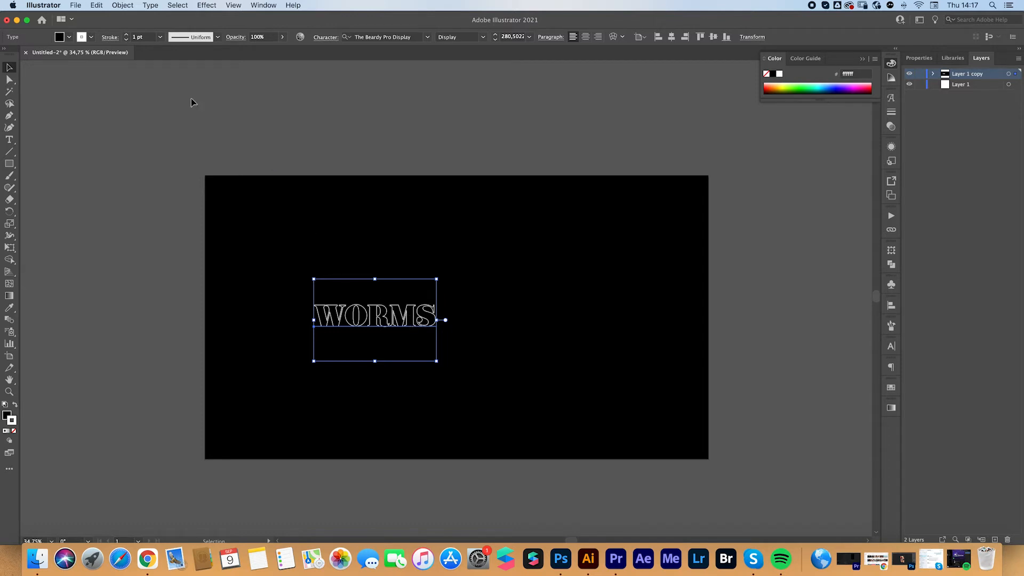
pyautogui.click(125, 36)
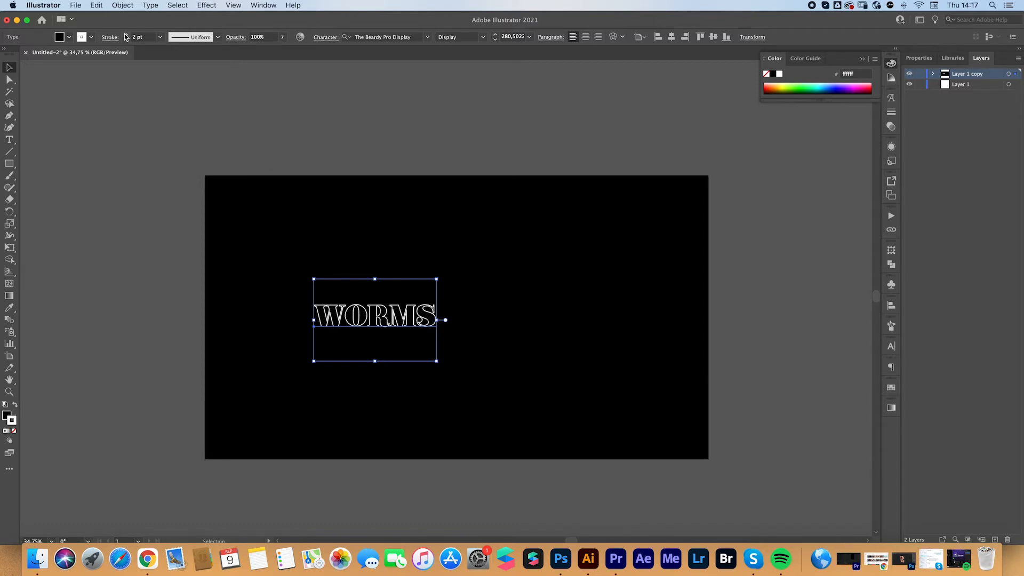
pyautogui.click(126, 35)
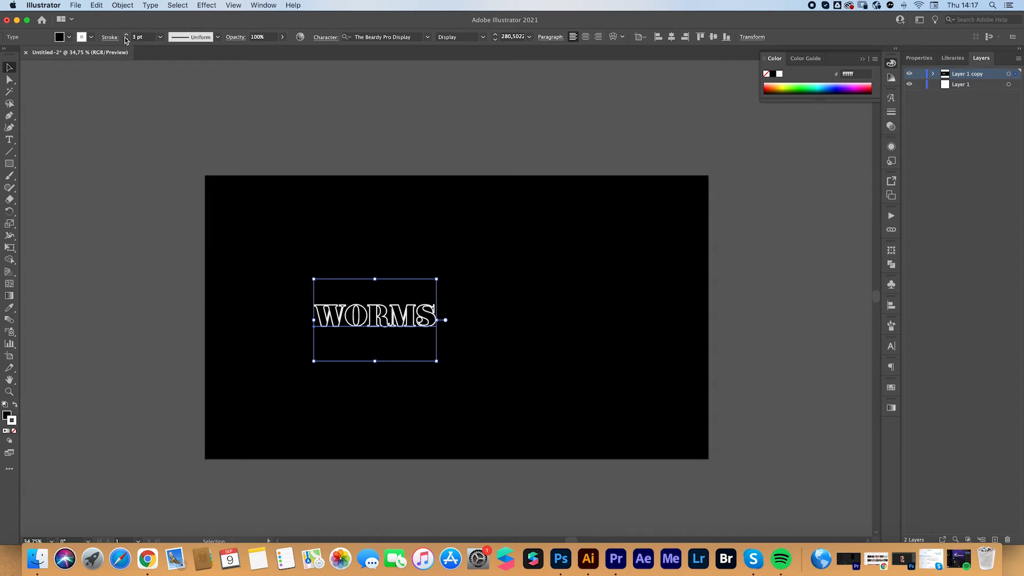
pyautogui.click(126, 39)
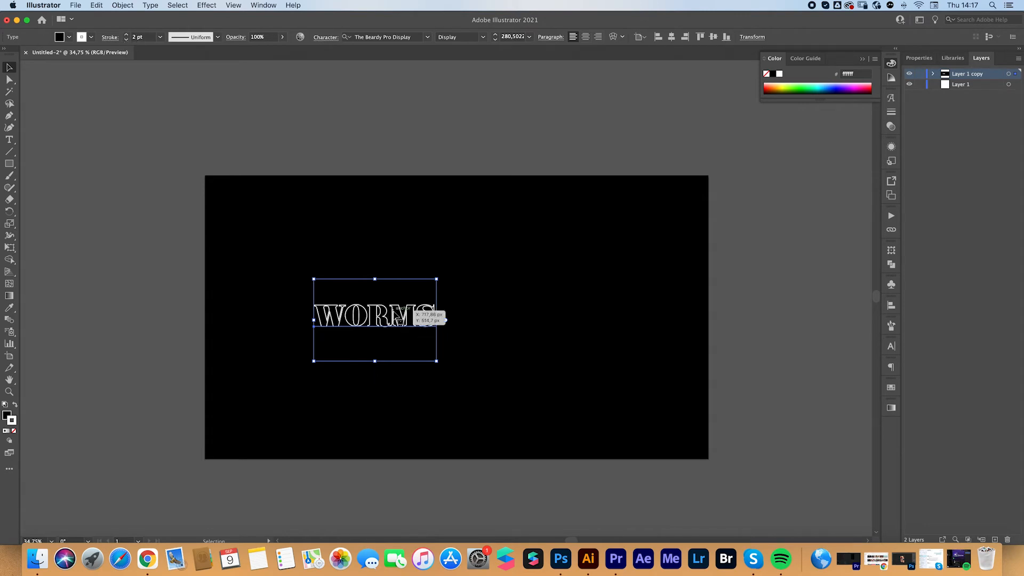
# Place the WORMS text near the artboard's left edge with a duplicate near the right edge, and make a blend between the two
pyautogui.moveTo(399, 320); pyautogui.dragTo(272, 318)
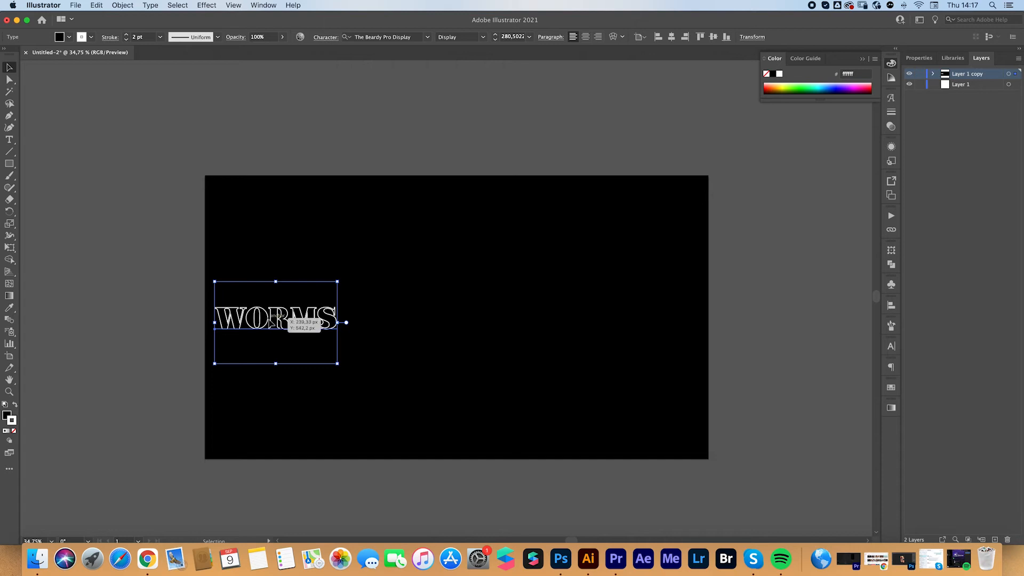
pyautogui.moveTo(270, 322); pyautogui.dragTo(592, 322)
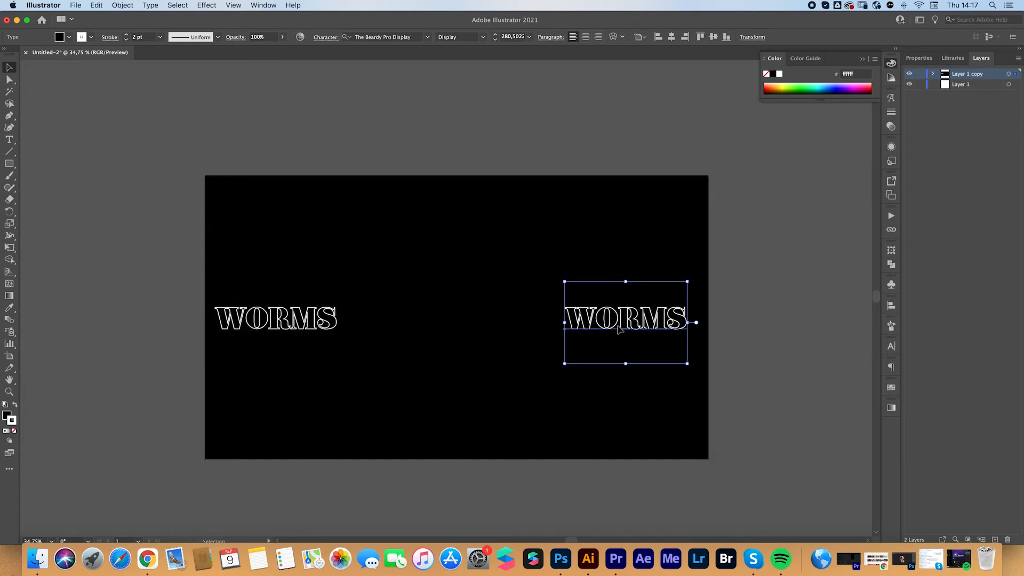
pyautogui.moveTo(218, 259); pyautogui.dragTo(637, 377)
pyautogui.click(122, 6)
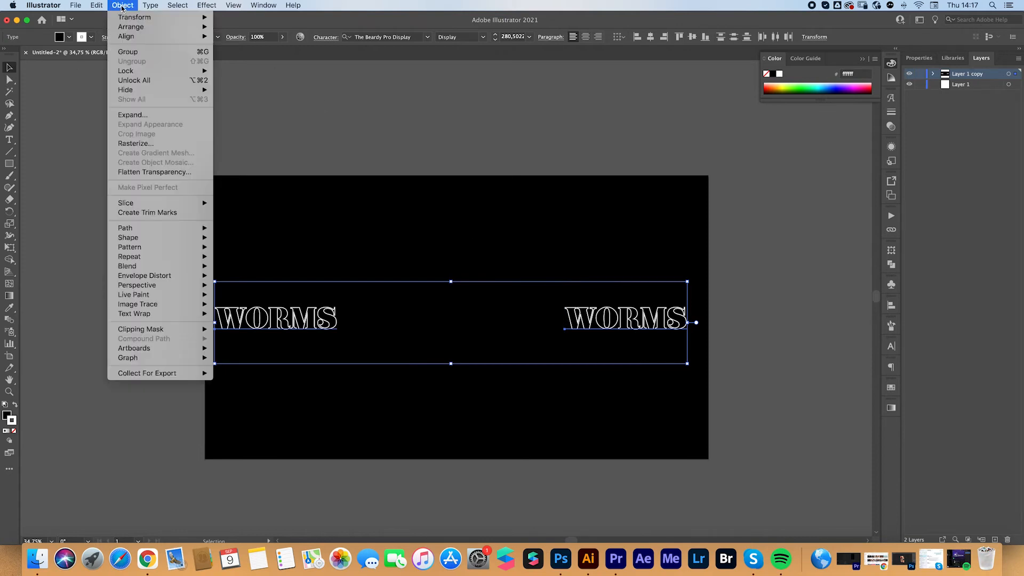
pyautogui.moveTo(162, 267)
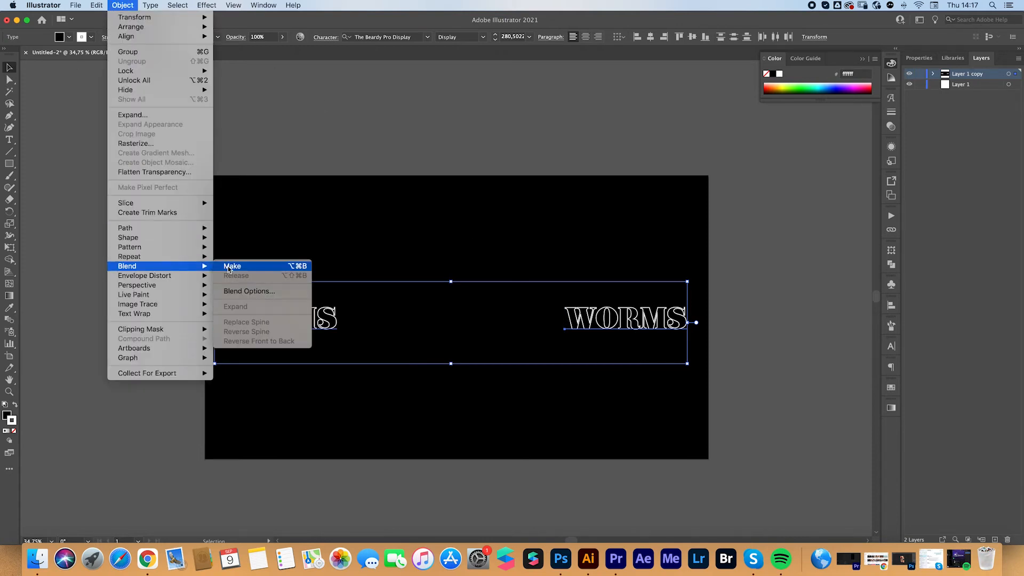
pyautogui.click(228, 266)
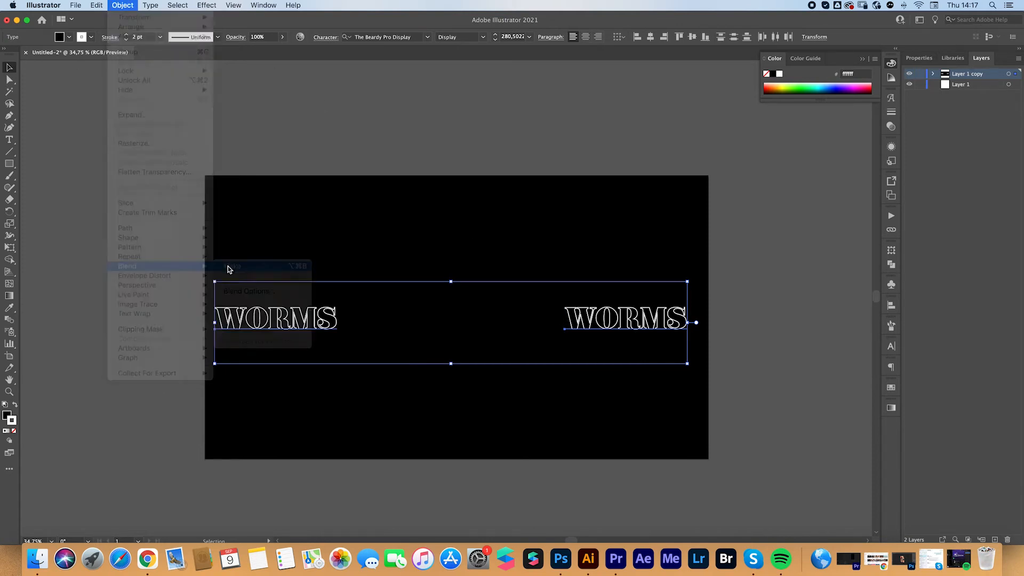
# Set the blend's spacing to Specified Steps with 140 steps
pyautogui.click(119, 6)
pyautogui.moveTo(152, 267)
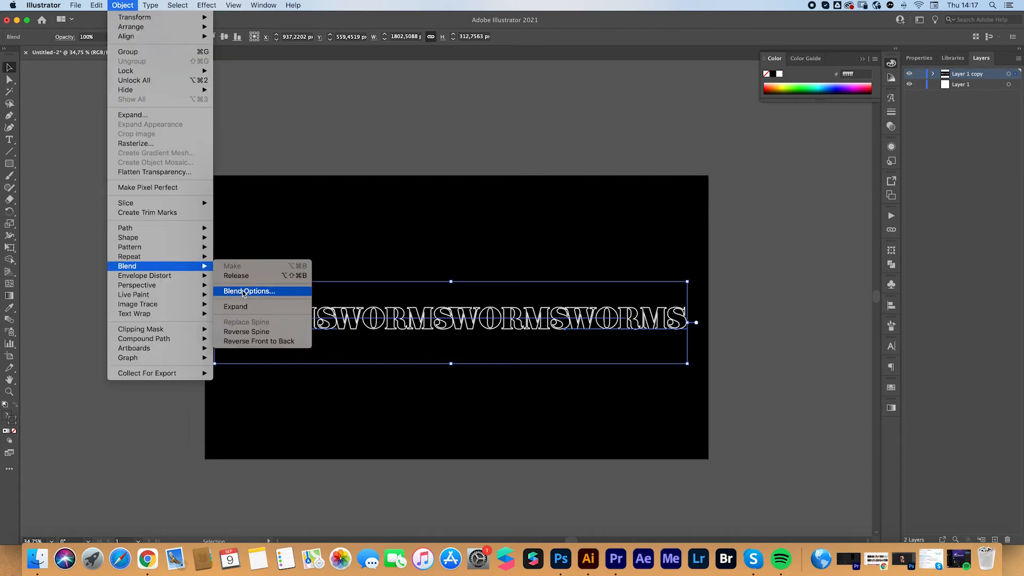
pyautogui.click(265, 291)
pyautogui.moveTo(265, 443); pyautogui.dragTo(307, 159)
pyautogui.click(272, 178)
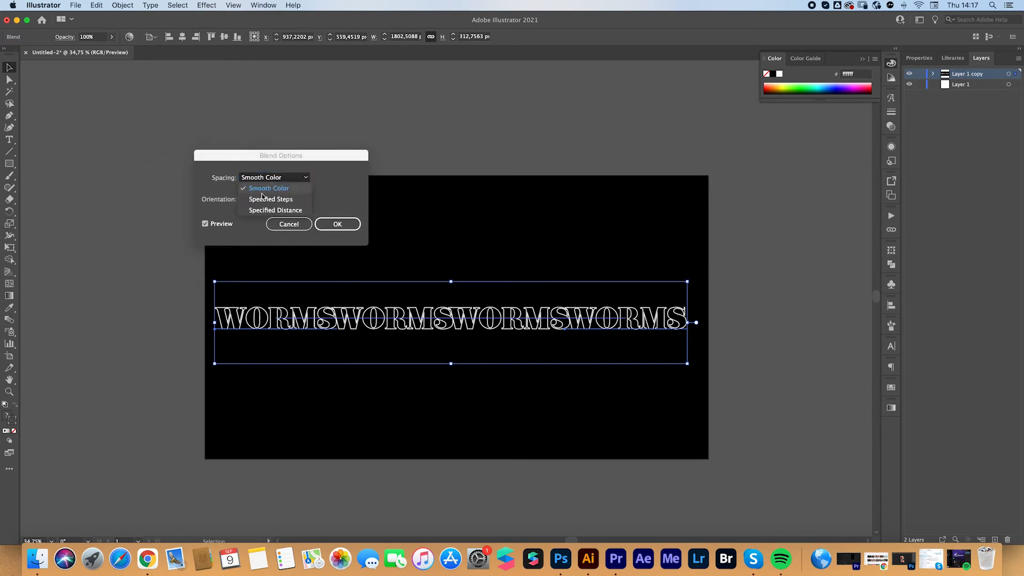
pyautogui.click(255, 201)
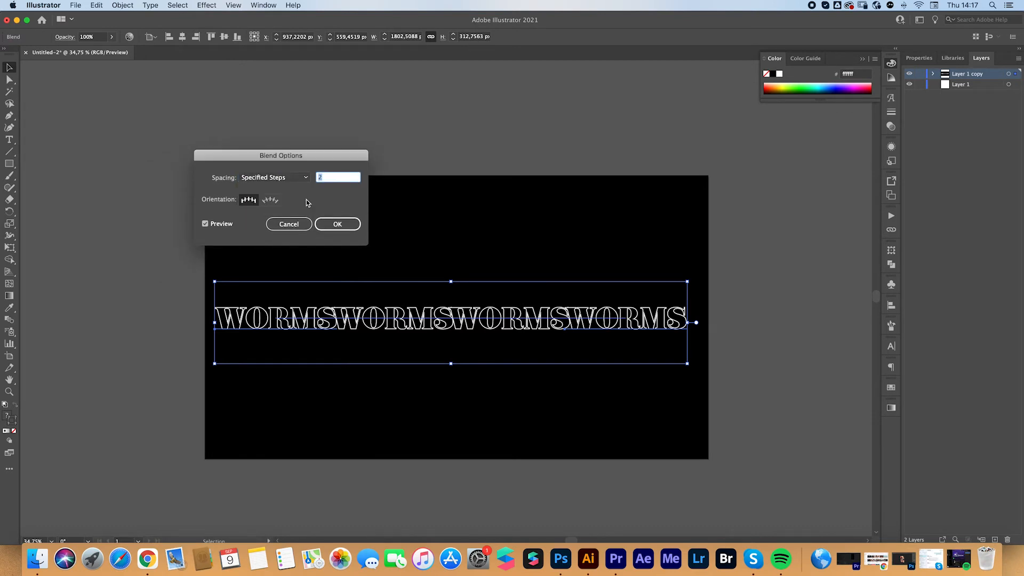
pyautogui.write('100')
pyautogui.press('Tab')
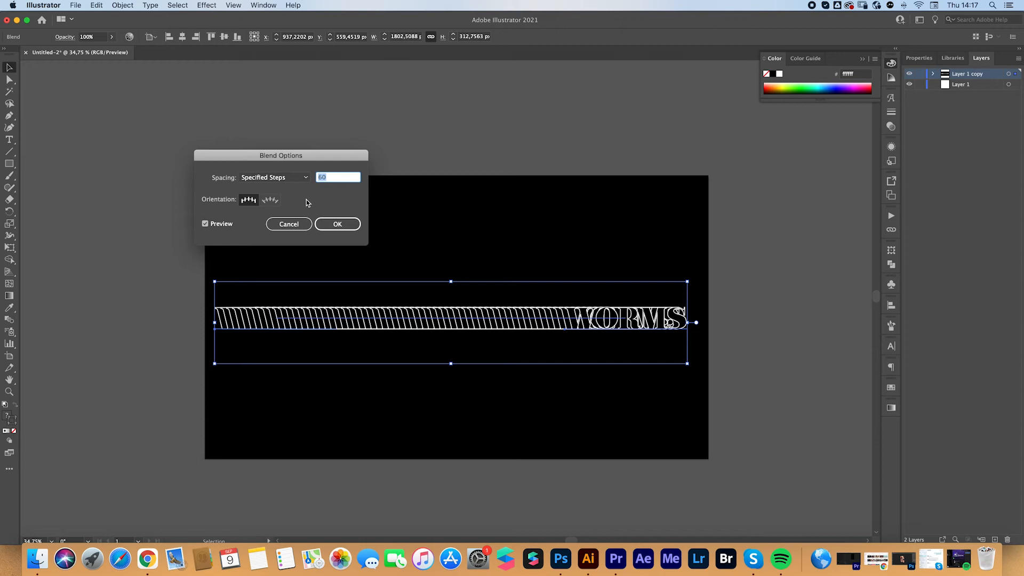
pyautogui.write('130')
pyautogui.press('Tab')
pyautogui.write('140')
pyautogui.press('Tab')
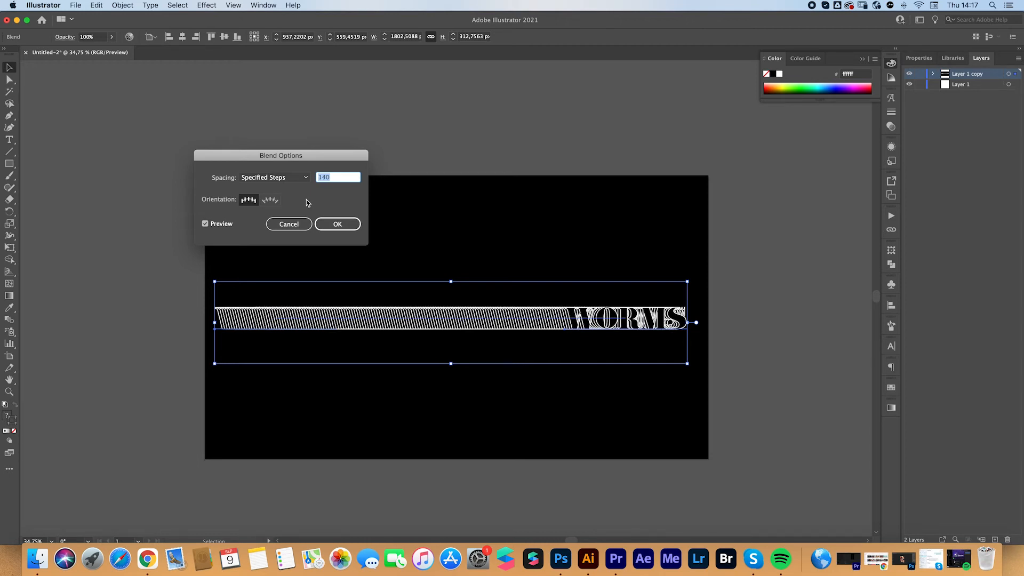
pyautogui.press('Return')
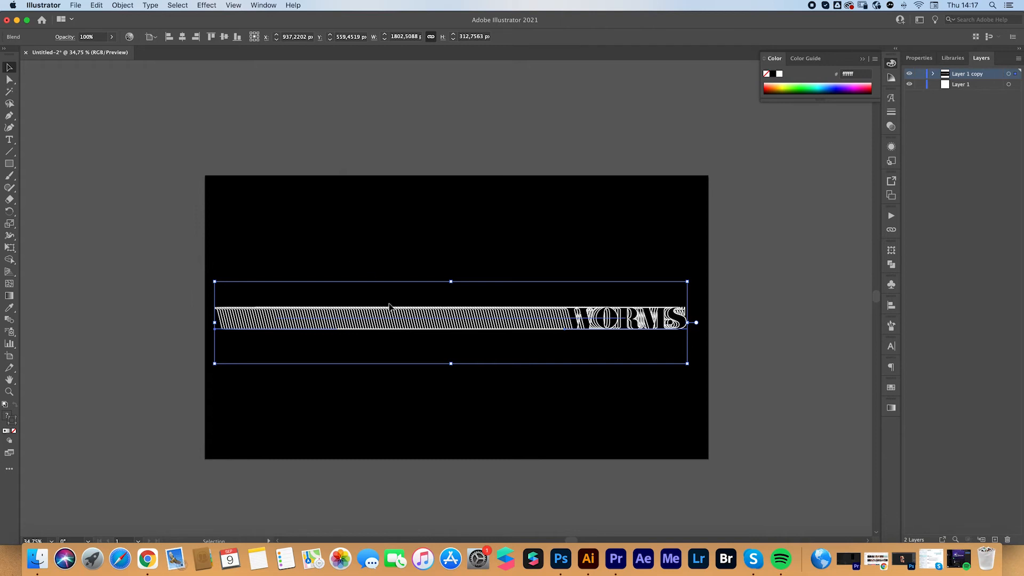
pyautogui.click(339, 253)
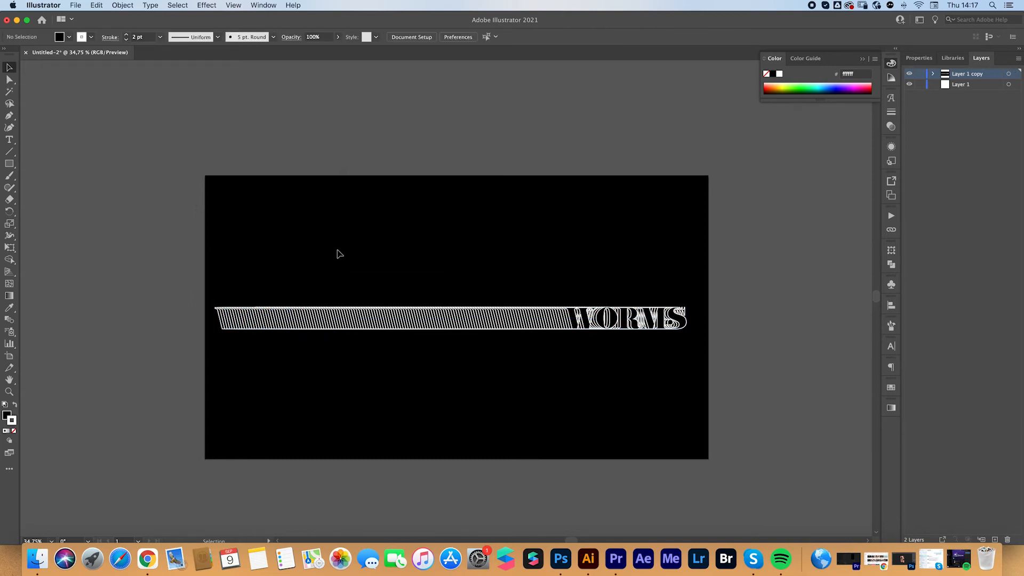
# Paint a wavy line with three humps of decreasing height from beyond the artboard's left edge to the right-hand WORMS with the Paintbrush
pyautogui.press('b')
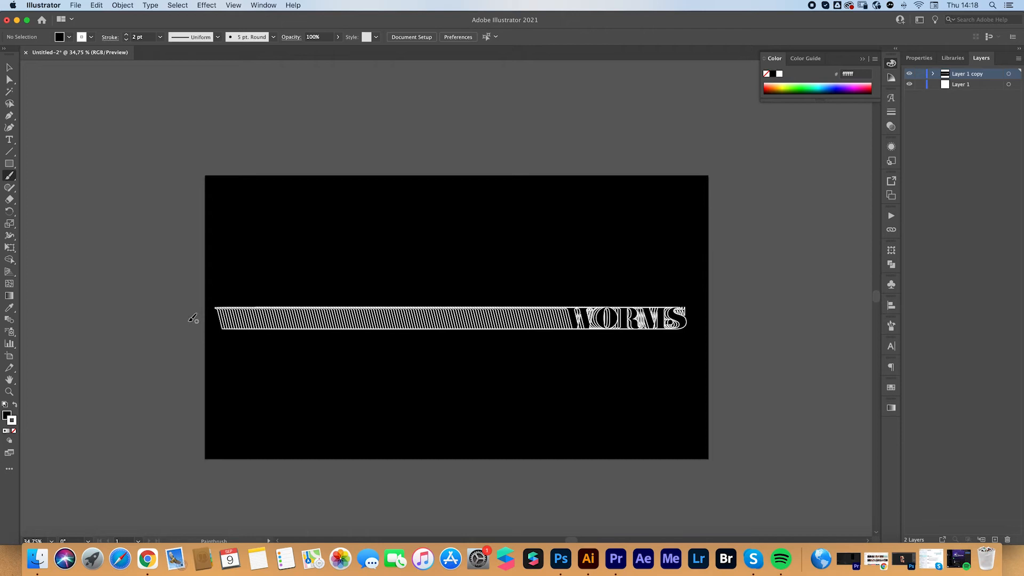
pyautogui.moveTo(183, 345)
pyautogui.mouseDown()
pyautogui.moveTo(219, 311)
pyautogui.moveTo(251, 246)
pyautogui.moveTo(297, 269)
pyautogui.moveTo(304, 312)
pyautogui.moveTo(353, 298)
pyautogui.moveTo(395, 269)
pyautogui.moveTo(442, 304)
pyautogui.moveTo(488, 312)
pyautogui.moveTo(548, 287)
pyautogui.moveTo(581, 310)
pyautogui.moveTo(643, 318)
pyautogui.moveTo(622, 319)
pyautogui.mouseUp()
pyautogui.press('v')
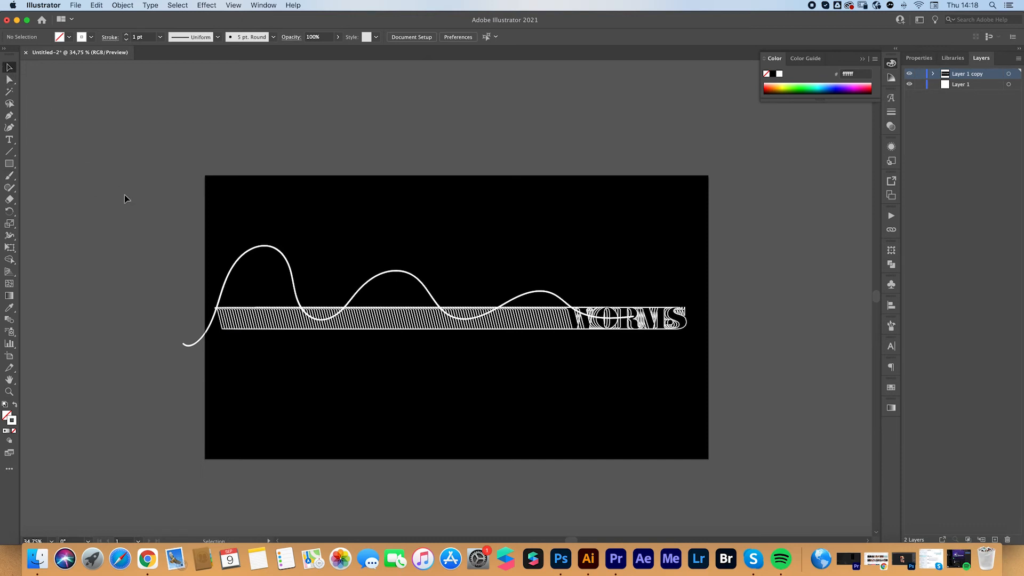
# Replace the blend's spine with the wavy line and move the resulting blend slightly down
pyautogui.moveTo(166, 245); pyautogui.dragTo(703, 380)
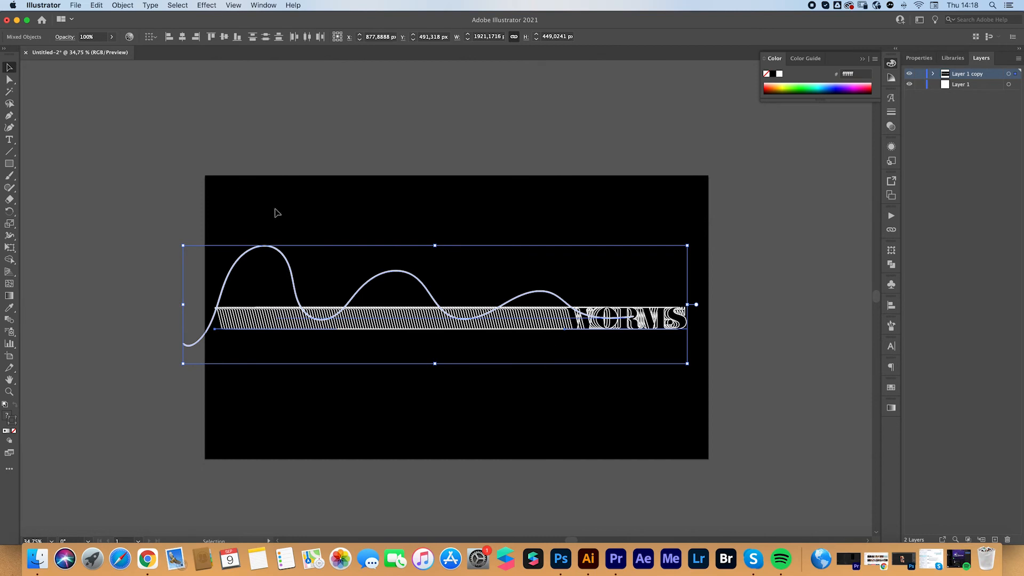
pyautogui.click(123, 7)
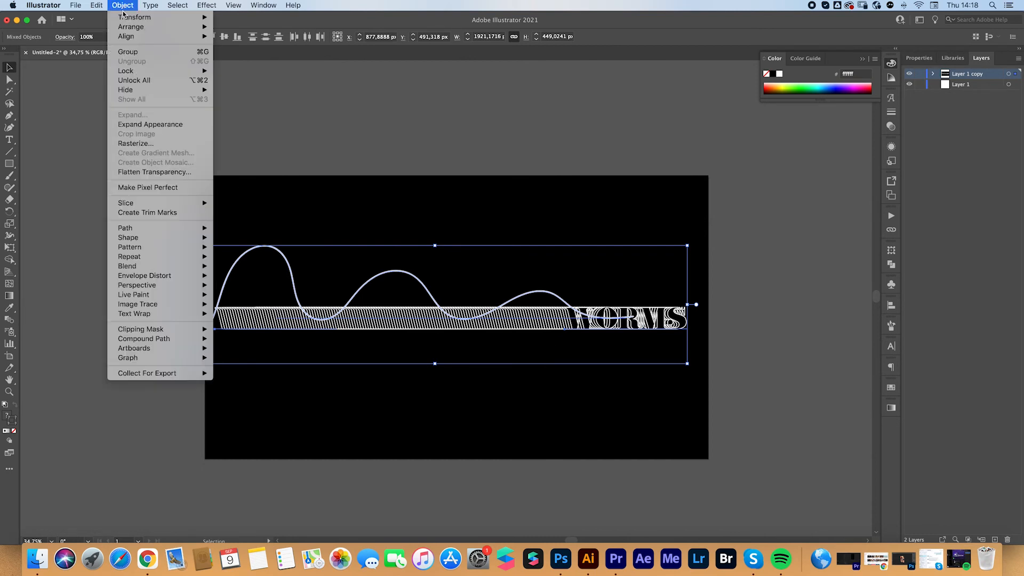
pyautogui.moveTo(159, 266)
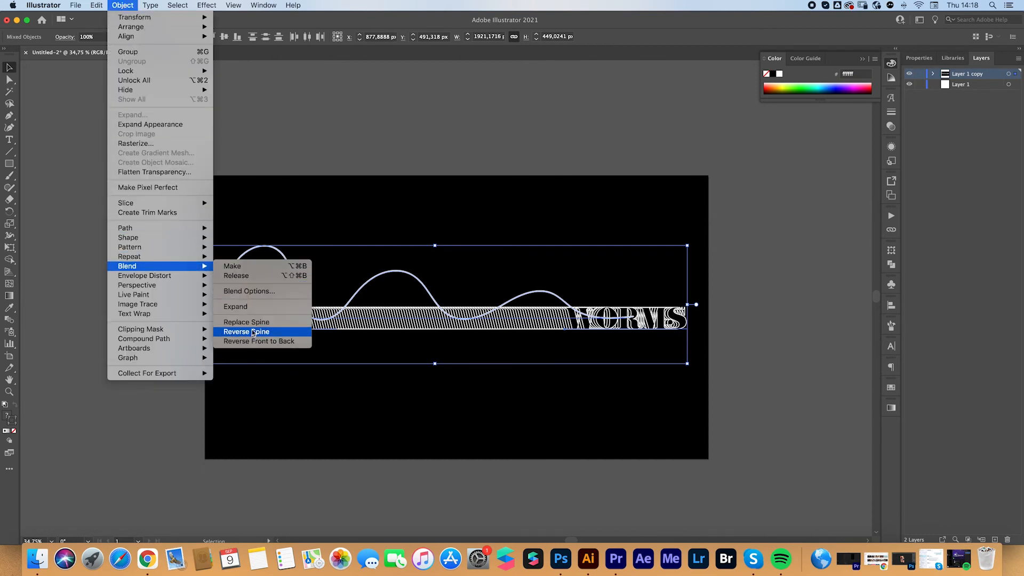
pyautogui.click(246, 322)
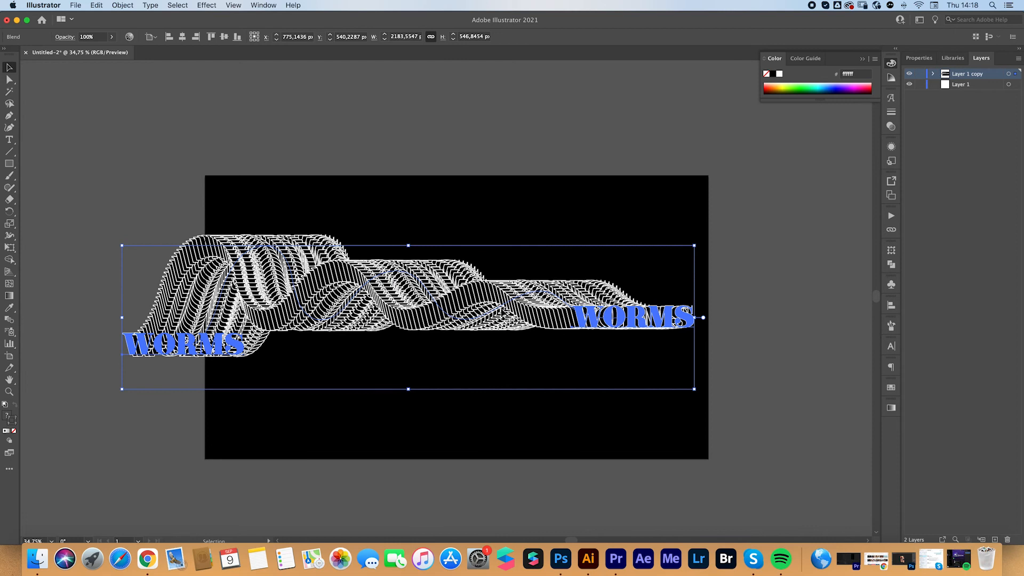
pyautogui.moveTo(567, 318); pyautogui.dragTo(568, 328)
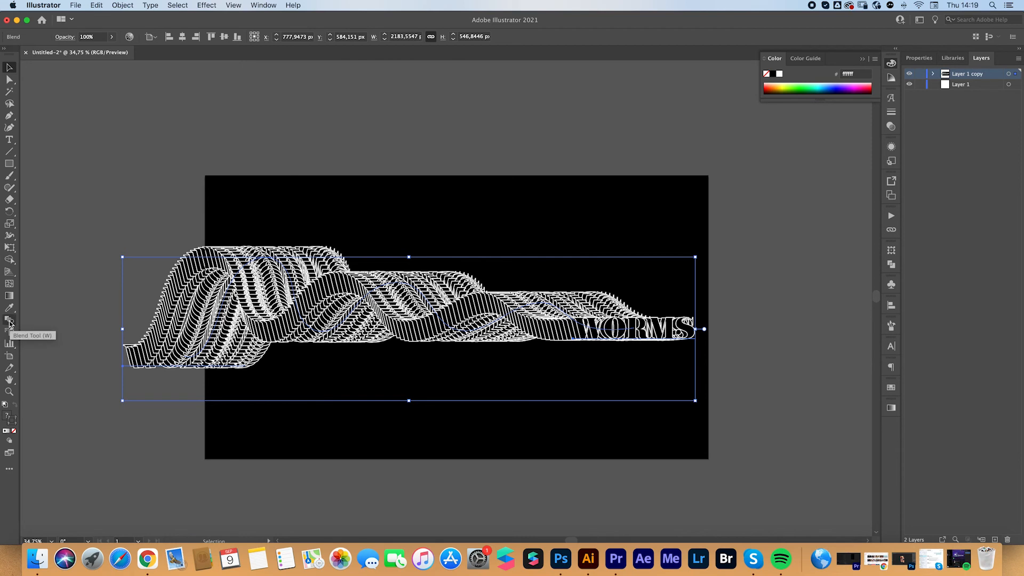
# Increase the wavy blend's Specified Steps to 300 and deselect it
pyautogui.doubleClick(10, 320)
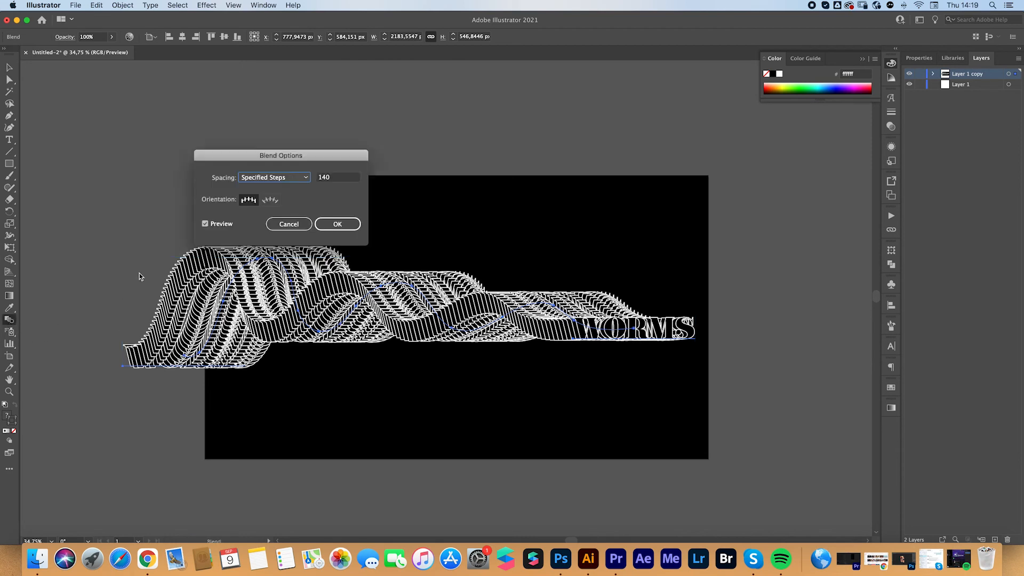
pyautogui.click(329, 178)
pyautogui.hotkey('shift', 'Up')
pyautogui.hotkey('shift', 'Up')
pyautogui.hotkey('shift', 'Up')
pyautogui.hotkey('shift', 'Up')
pyautogui.hotkey('shift', 'Up')
pyautogui.hotkey('shift', 'Up')
pyautogui.hotkey('shift', 'Up')
pyautogui.hotkey('shift', 'Up')
pyautogui.hotkey('shift', 'Up')
pyautogui.hotkey('shift', 'Up')
pyautogui.hotkey('shift', 'Up')
pyautogui.hotkey('shift', 'Up')
pyautogui.hotkey('shift', 'Up')
pyautogui.hotkey('shift', 'Up')
pyautogui.hotkey('shift', 'Up')
pyautogui.hotkey('shift', 'Up')
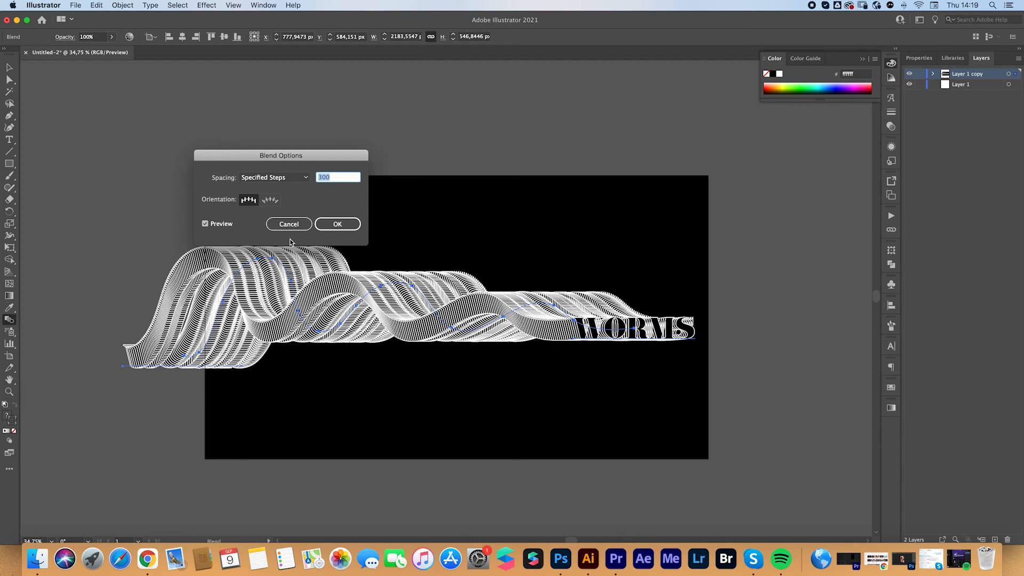
pyautogui.press('Return')
pyautogui.press('v')
pyautogui.click(95, 182)
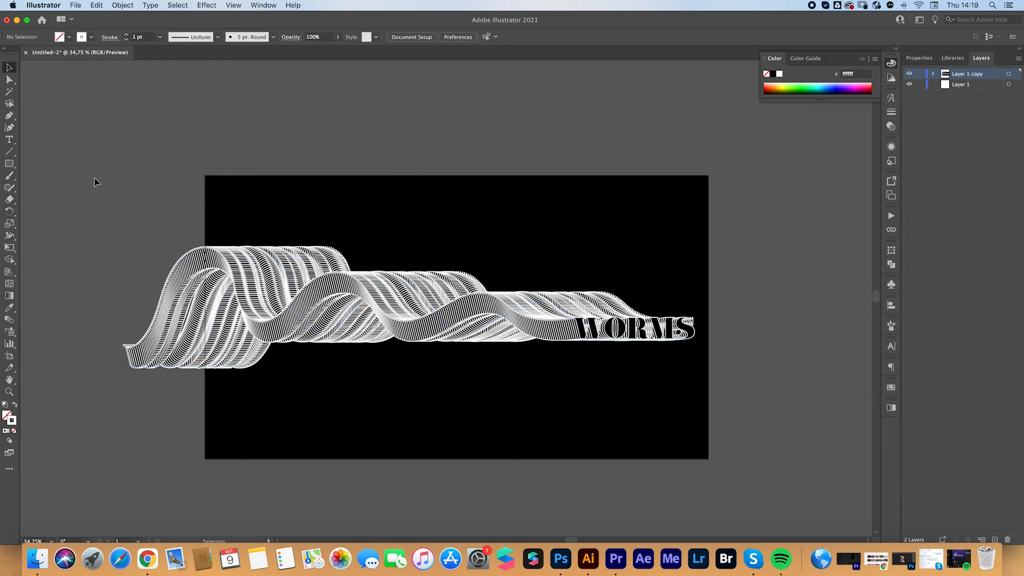